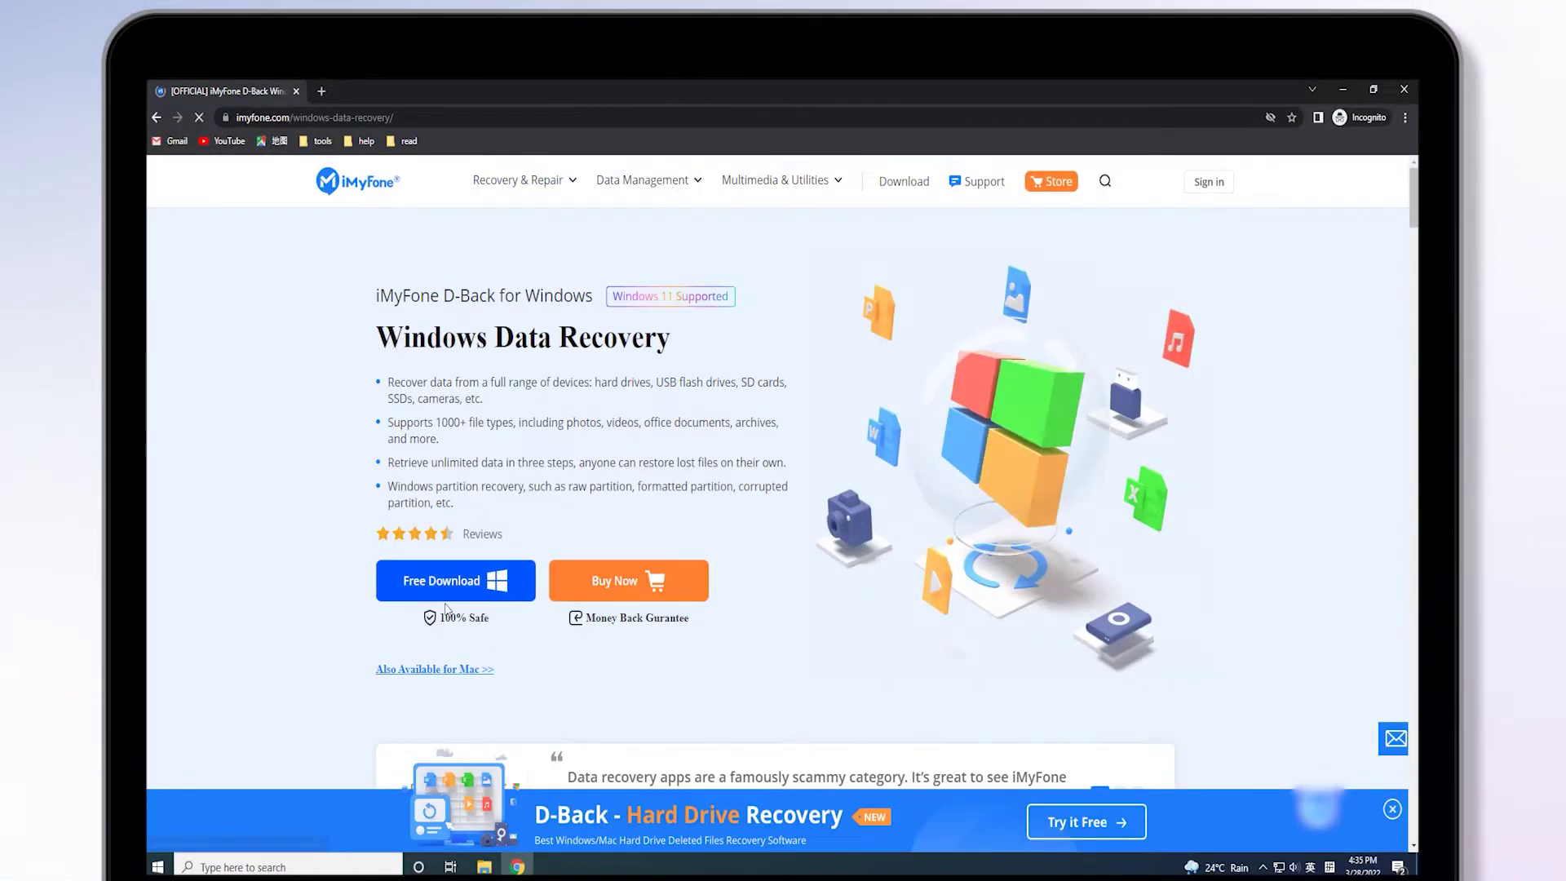
# Download the Windows version of D-Back from the iMyFone site and install it
pyautogui.click(447, 594)
pyautogui.click(283, 831)
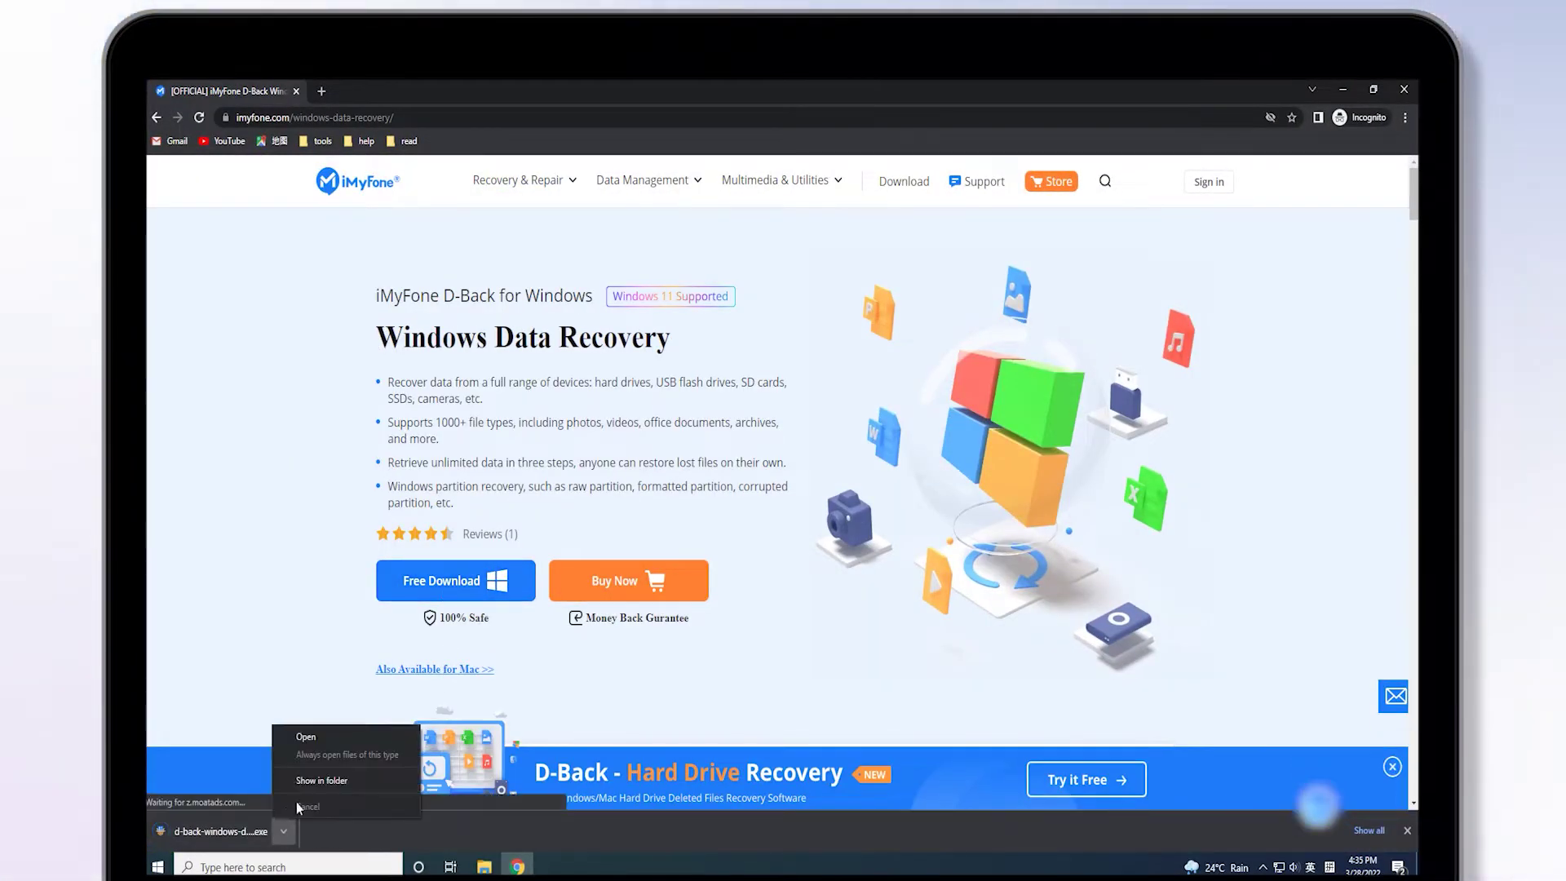
pyautogui.click(310, 732)
pyautogui.click(821, 486)
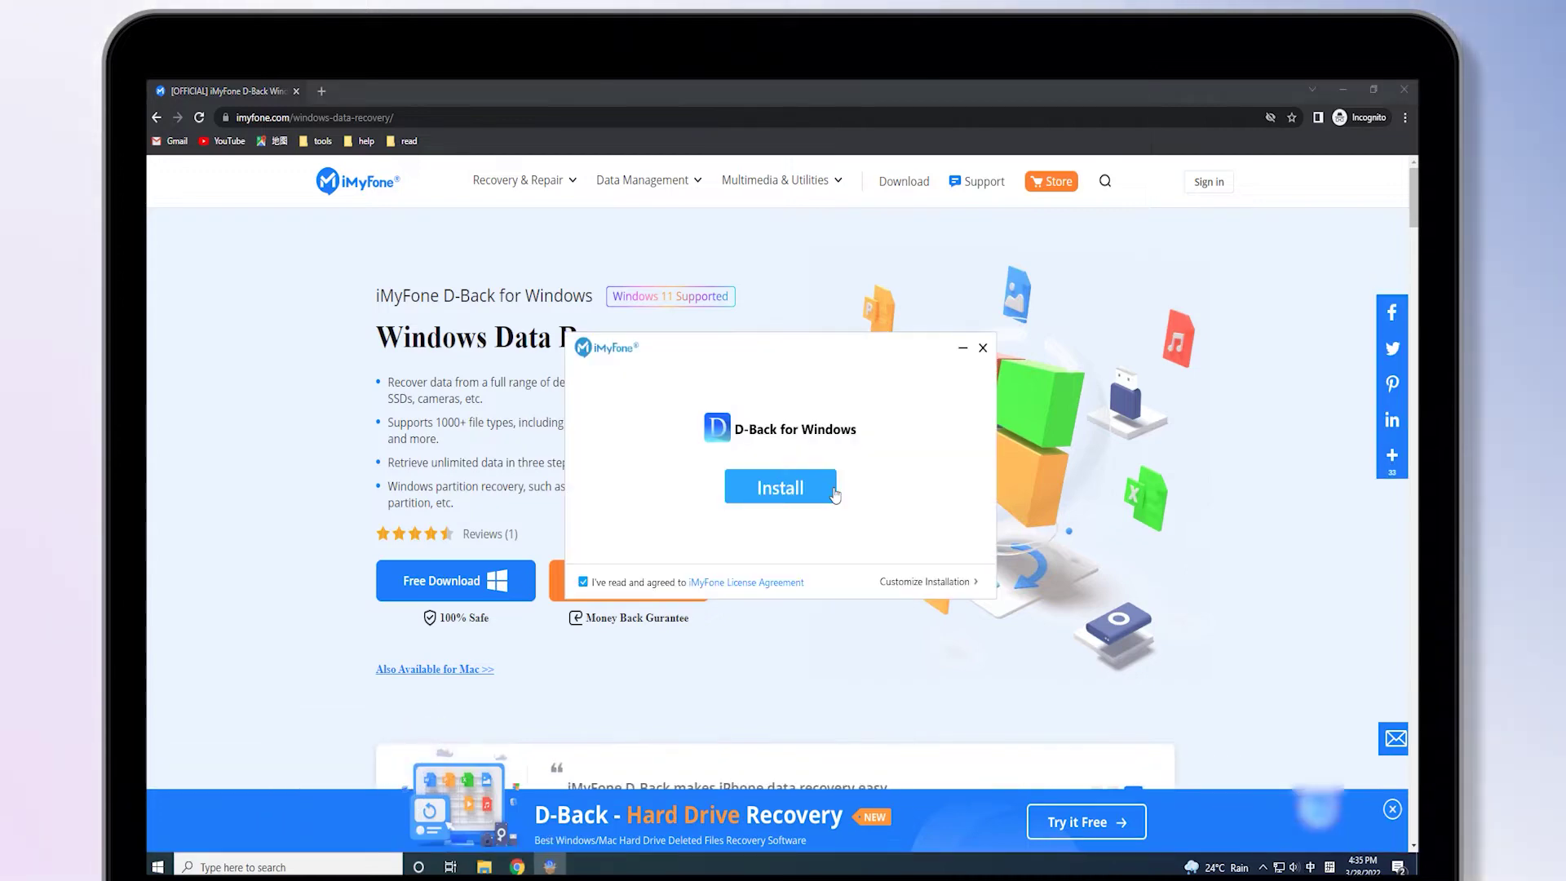
pyautogui.click(816, 486)
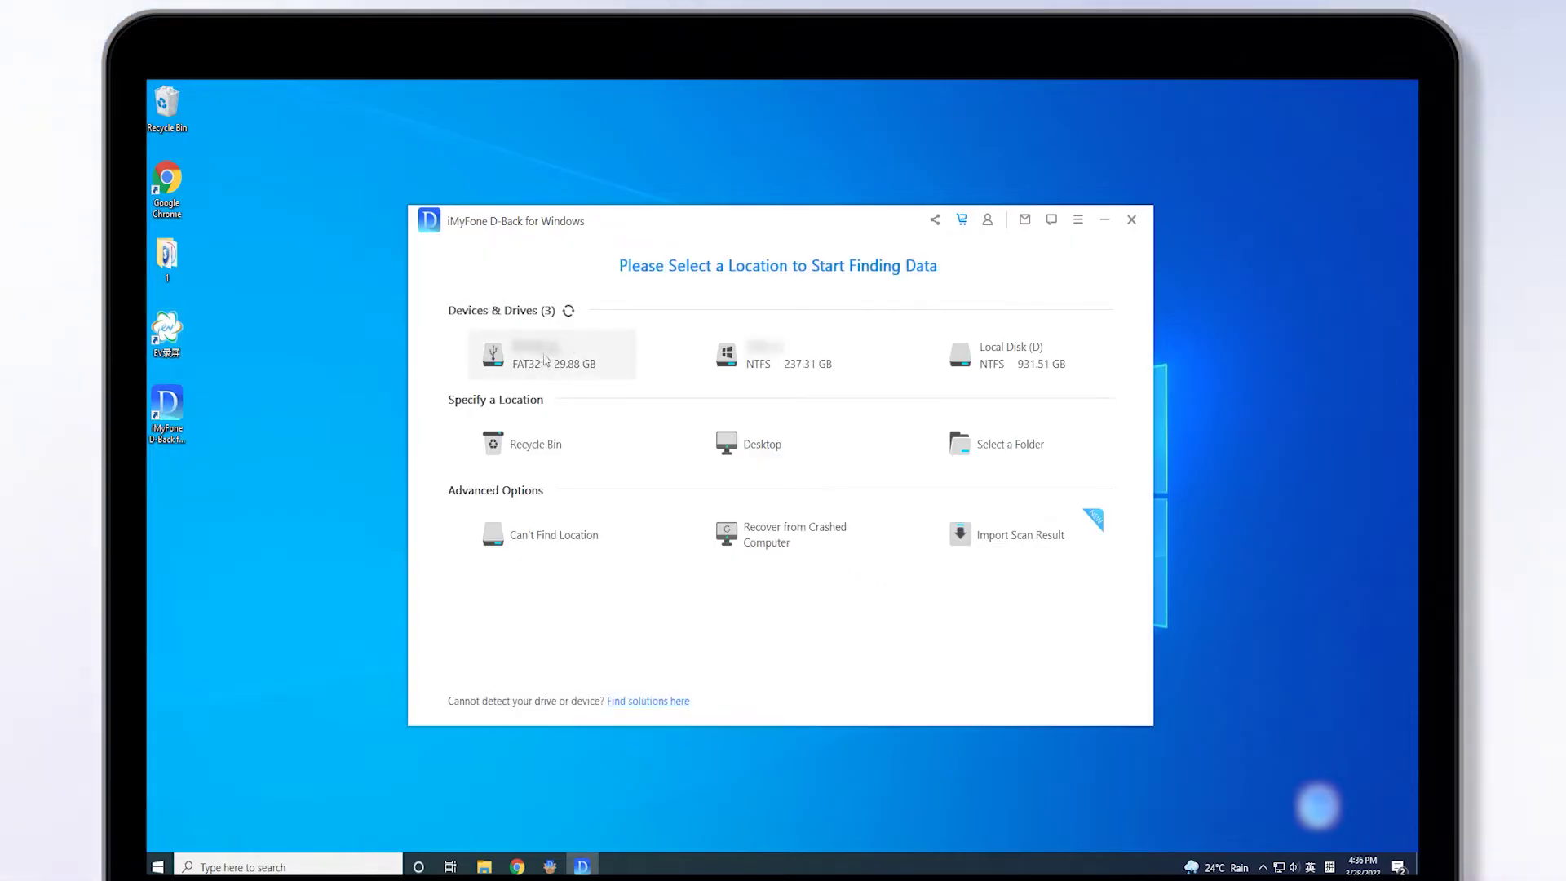
# Start scanning the 29.88 GB FAT32 external drive E: for lost files
pyautogui.click(544, 360)
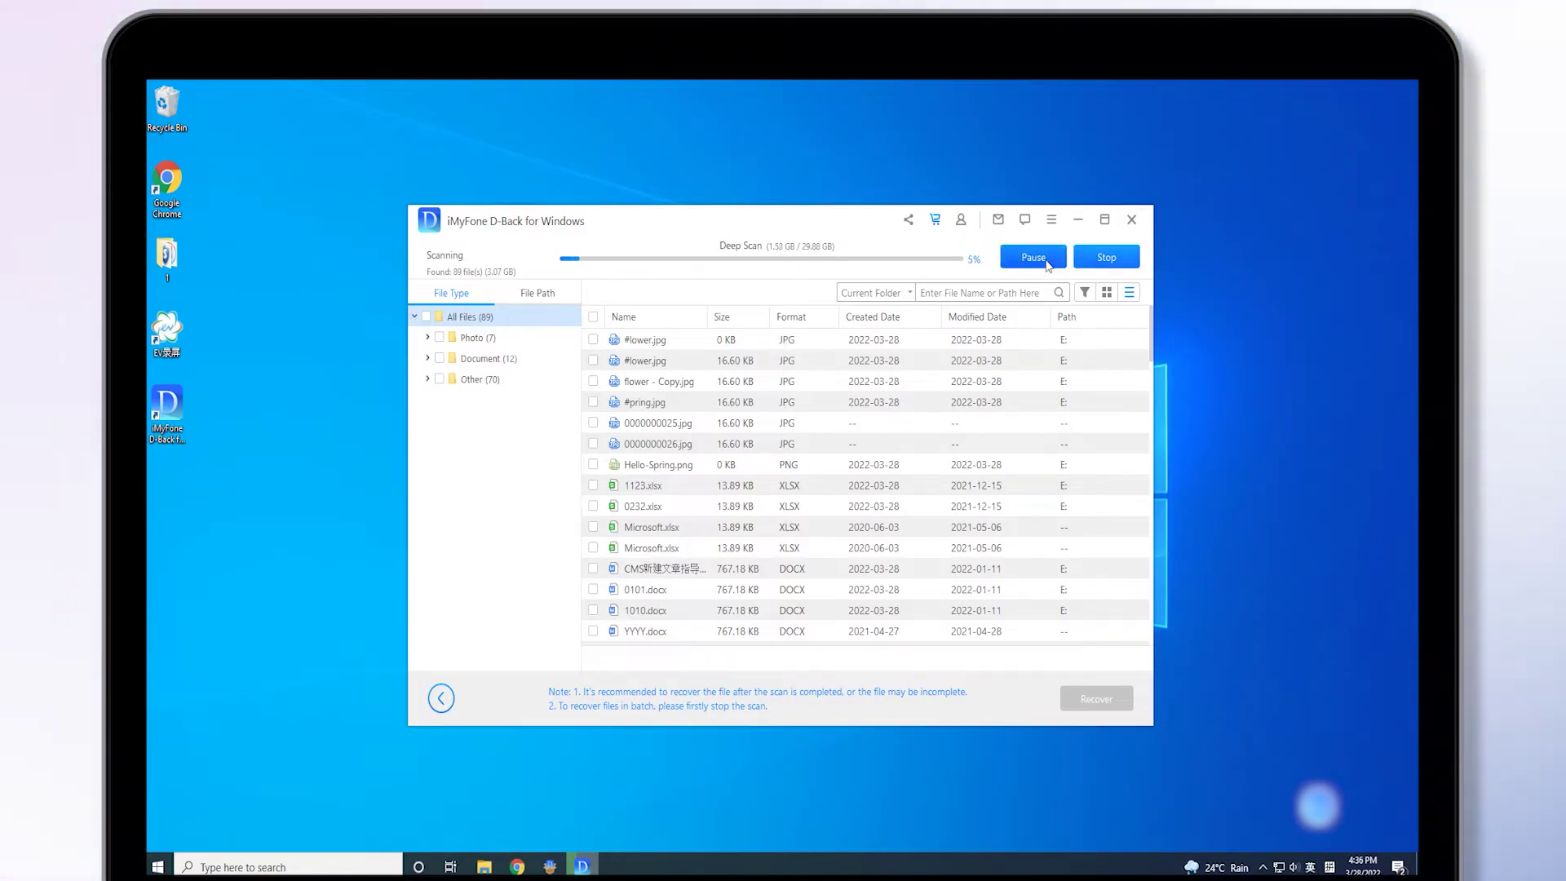
# Preview 0000000025.jpg and recover it to the Desktop, then close the recovered-files folder
pyautogui.doubleClick(645, 422)
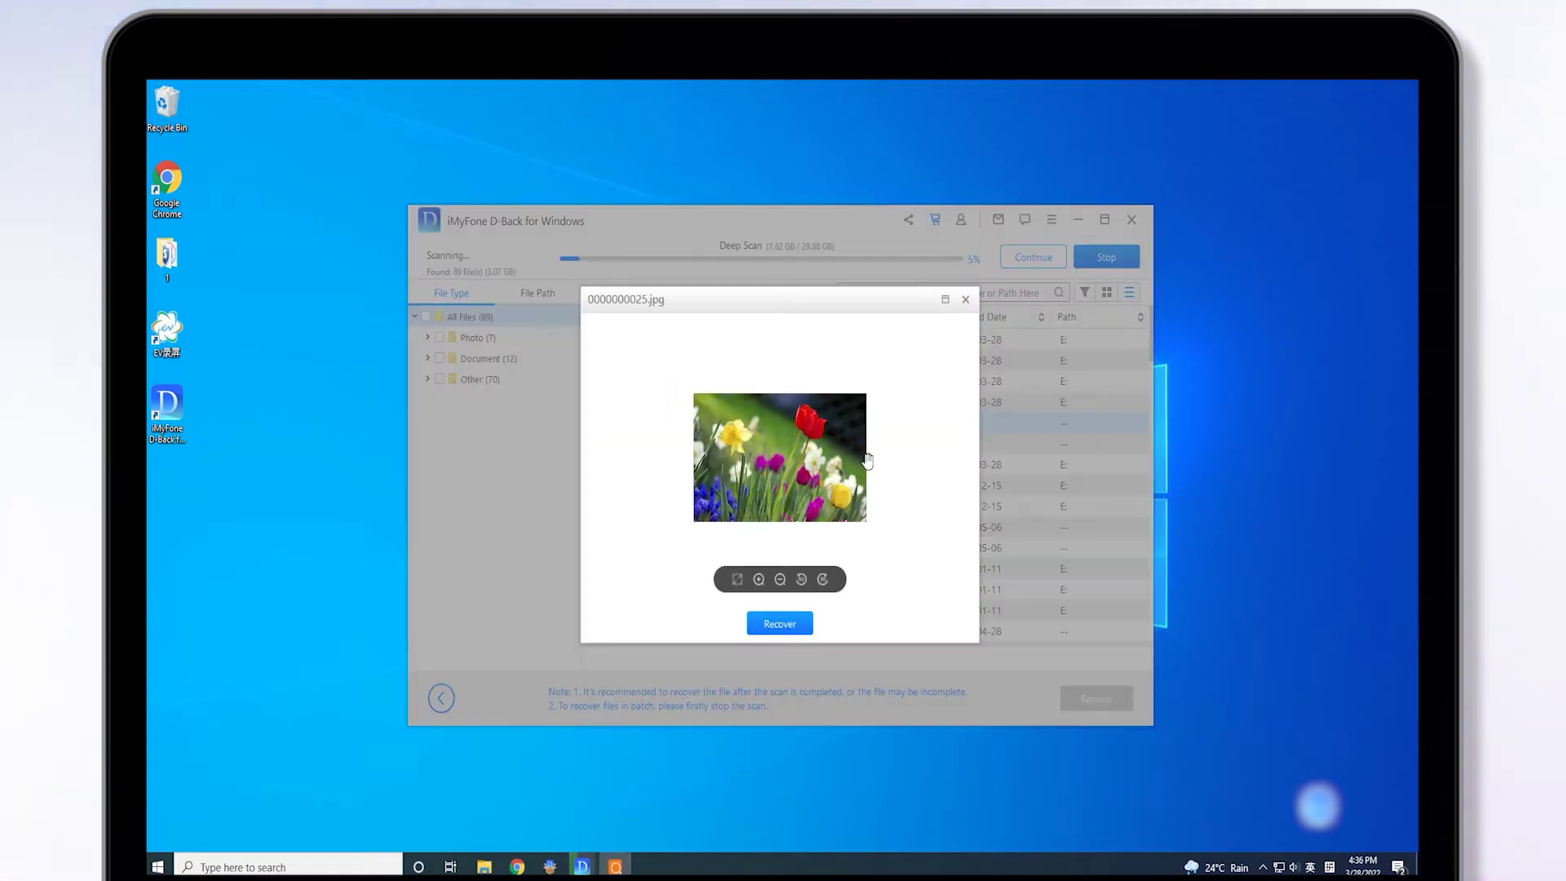
pyautogui.click(792, 629)
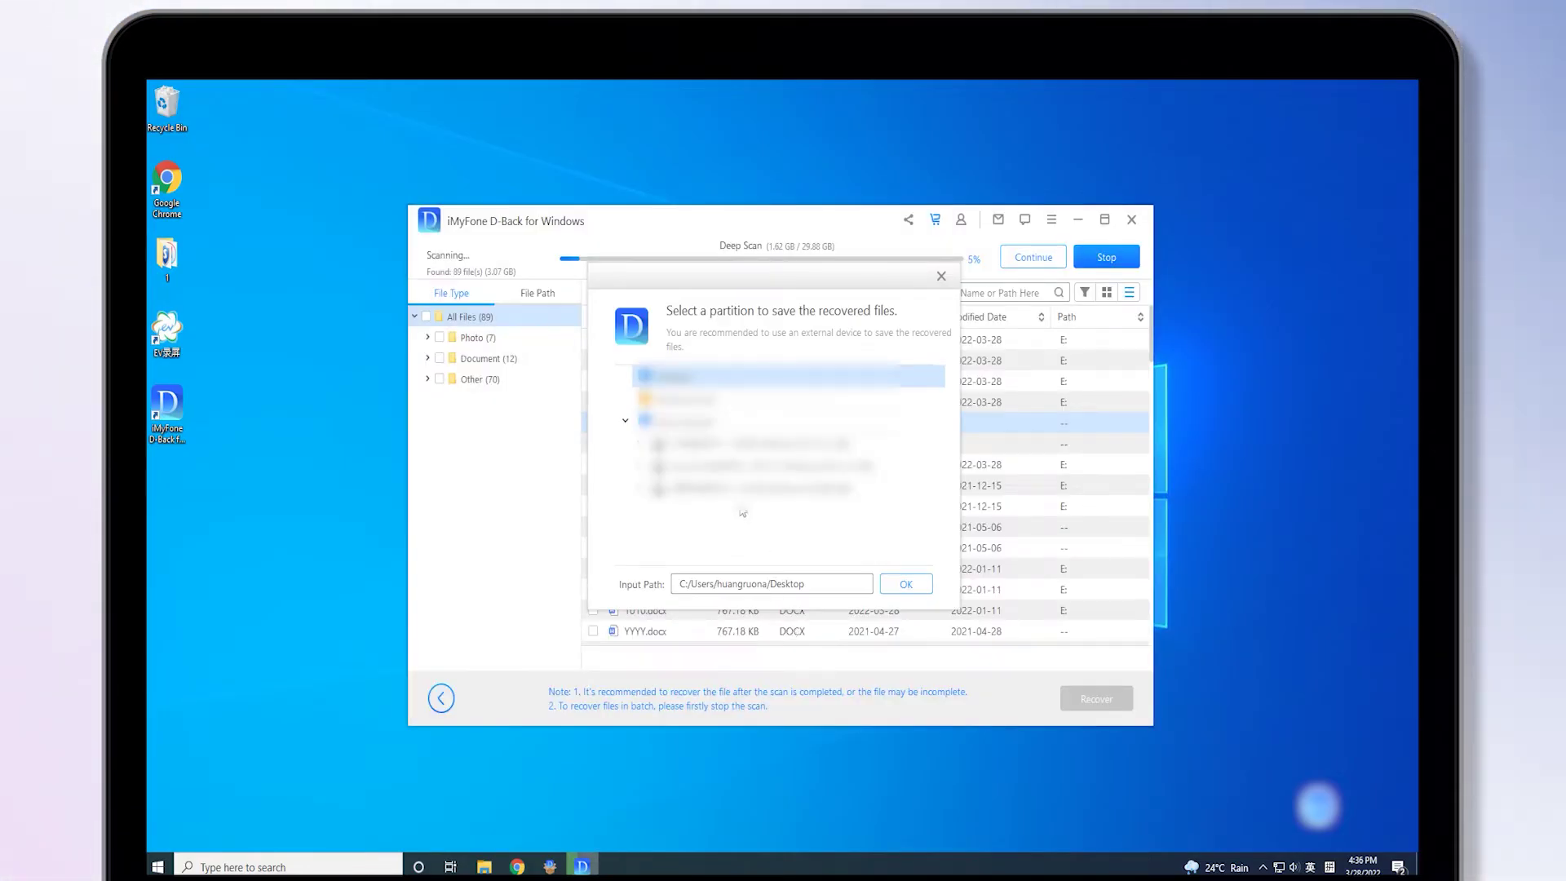
pyautogui.click(901, 588)
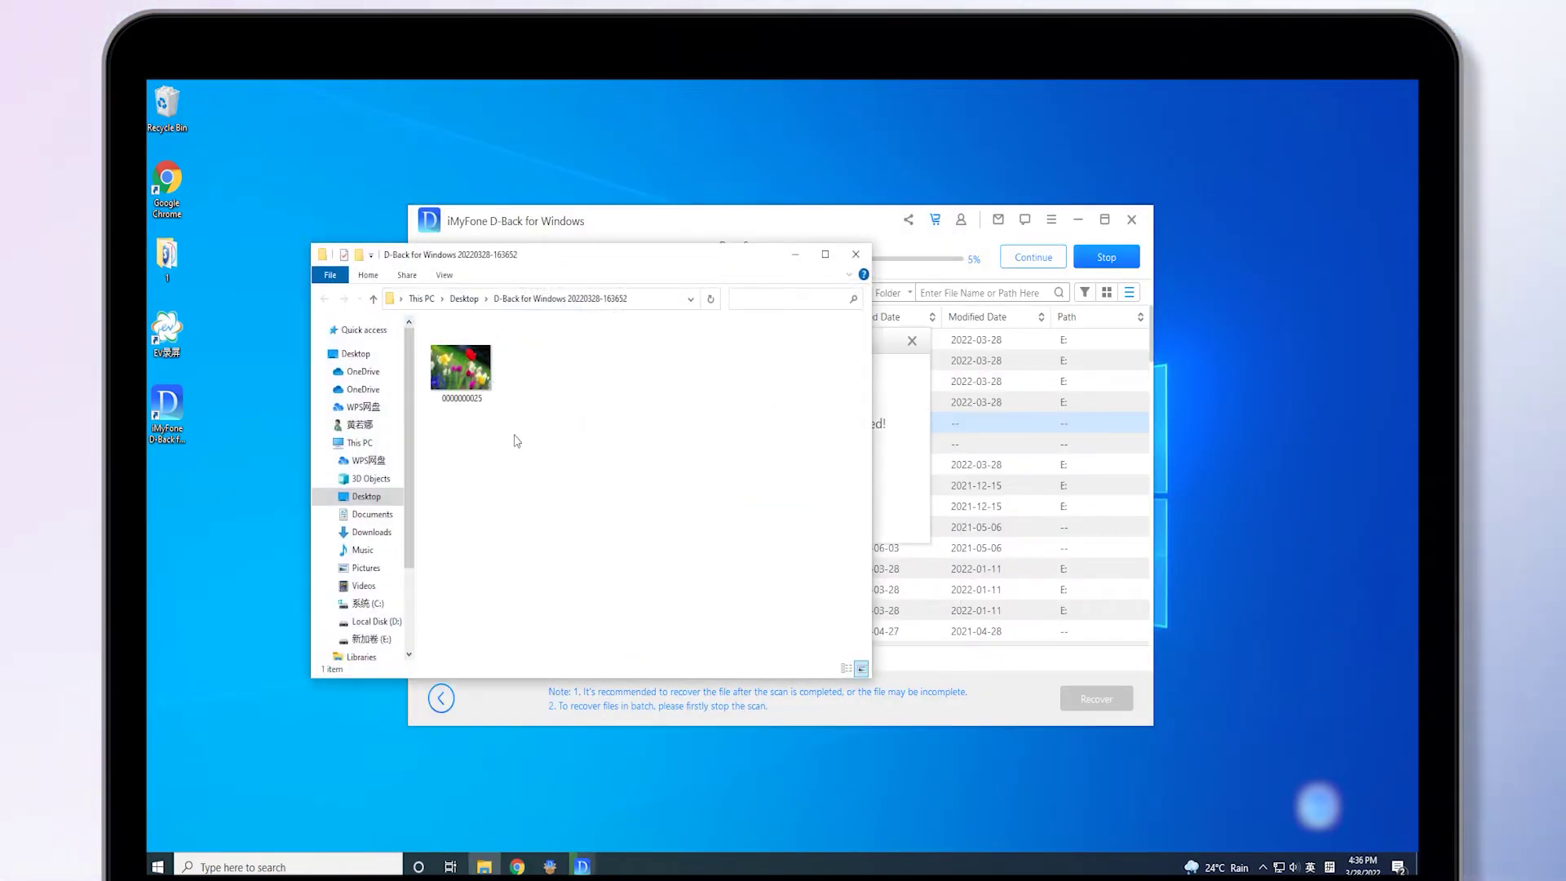
pyautogui.click(857, 254)
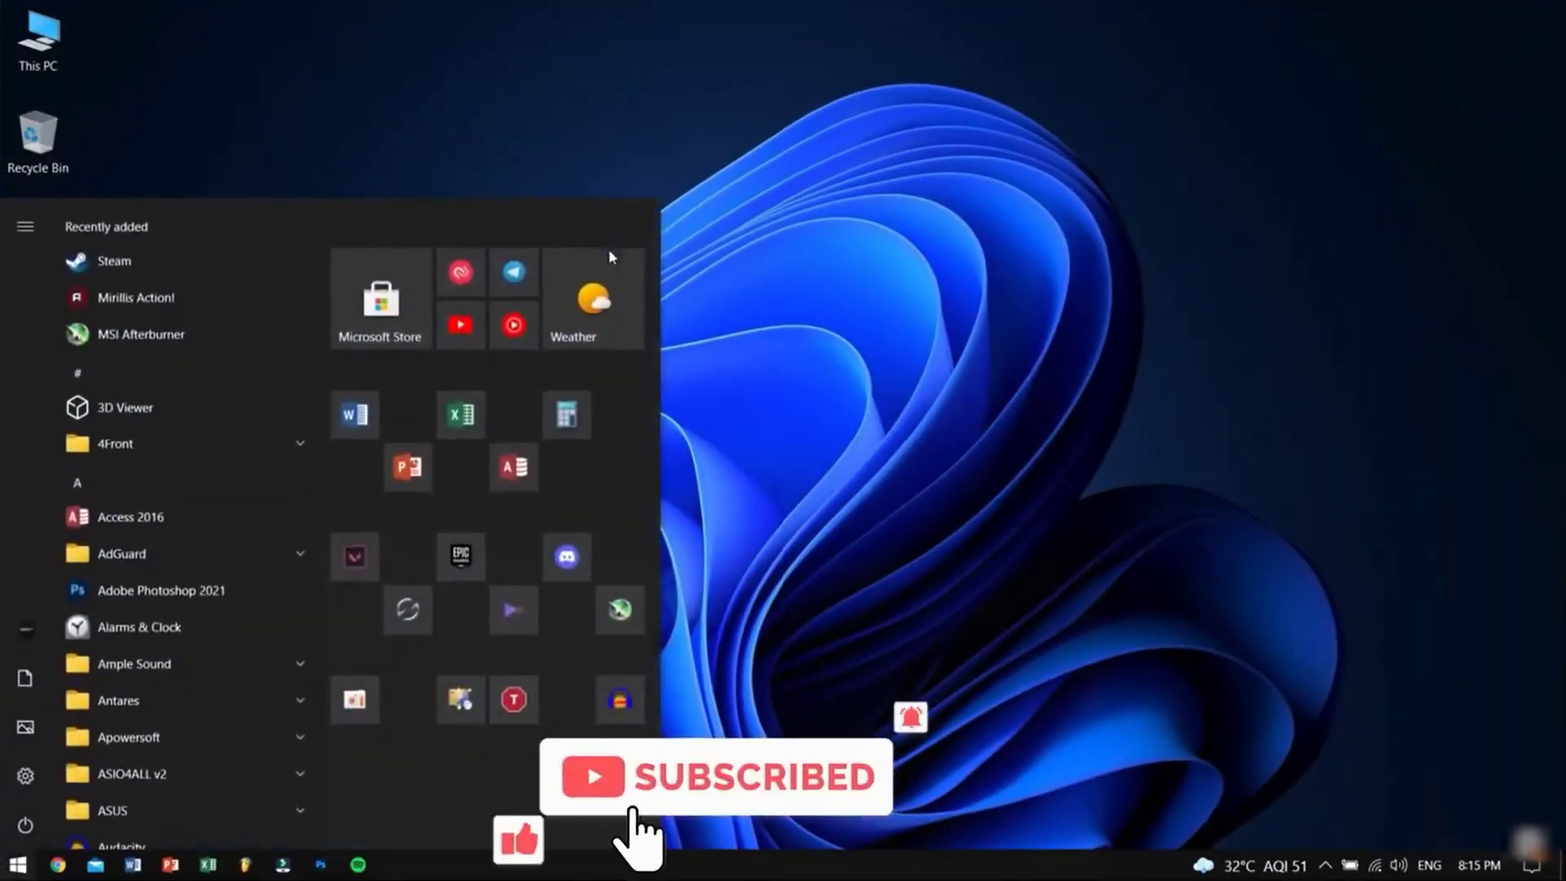
# Open Command Prompt and run chkdsk F: /f, pasted from CMD.txt with X changed to F
pyautogui.write('cmd')
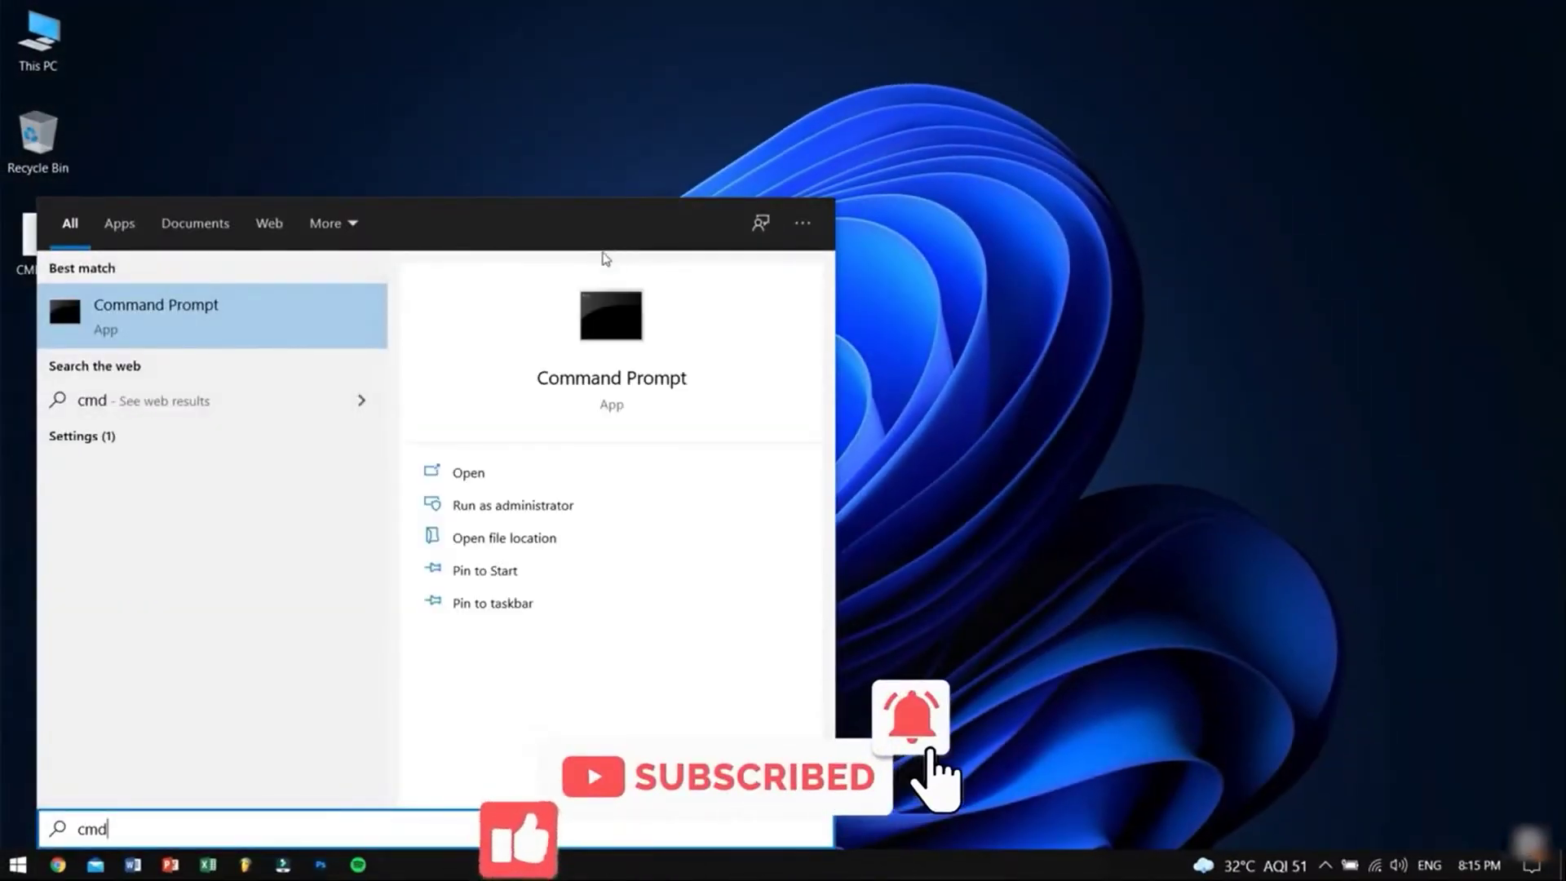
pyautogui.click(243, 322)
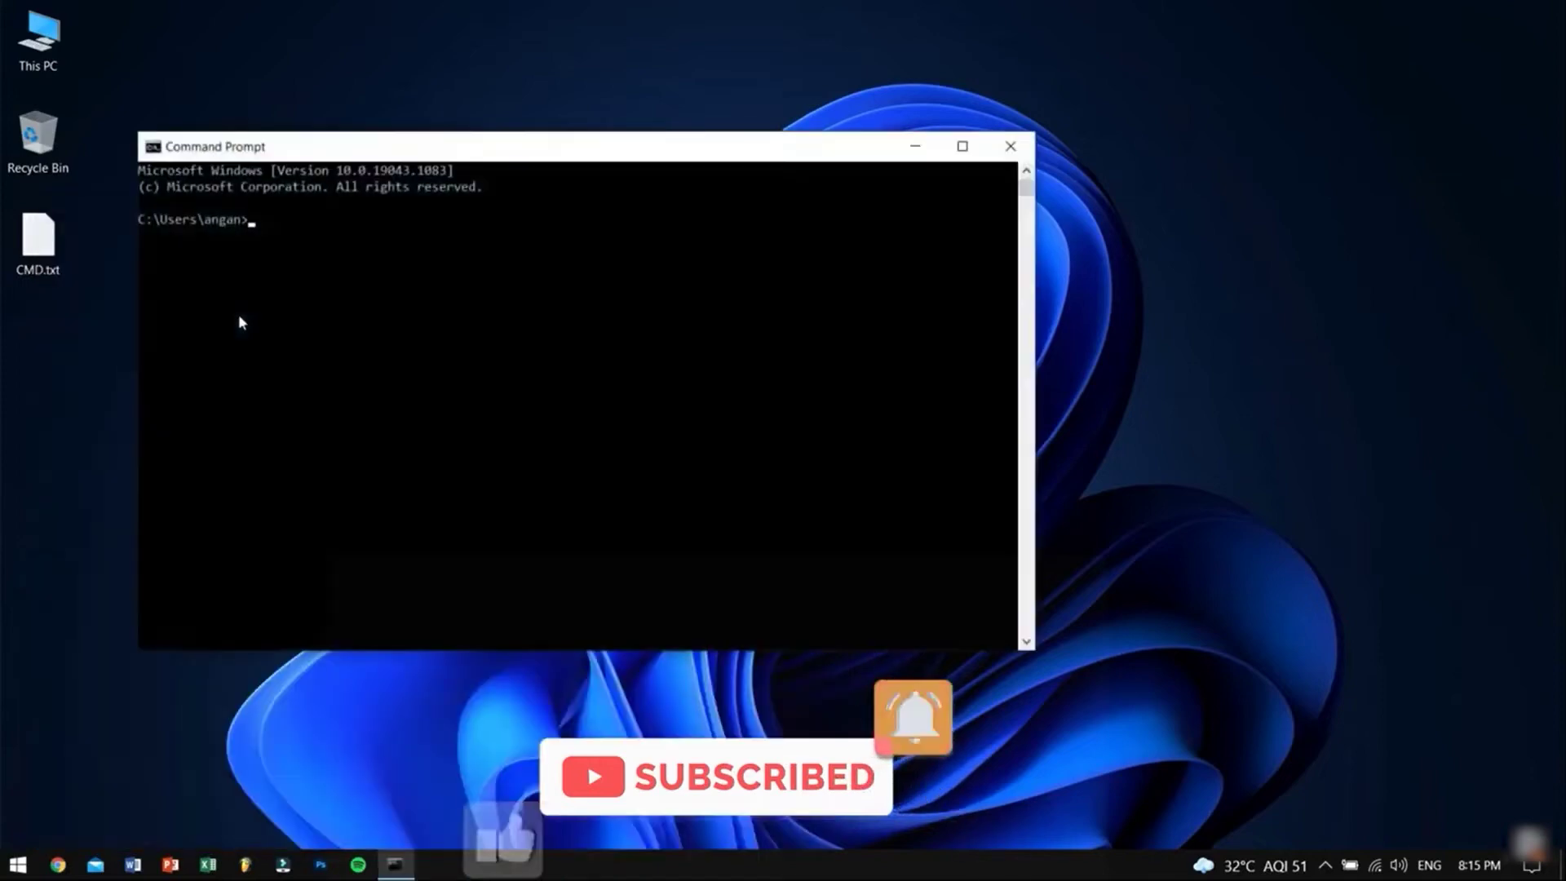
pyautogui.doubleClick(40, 263)
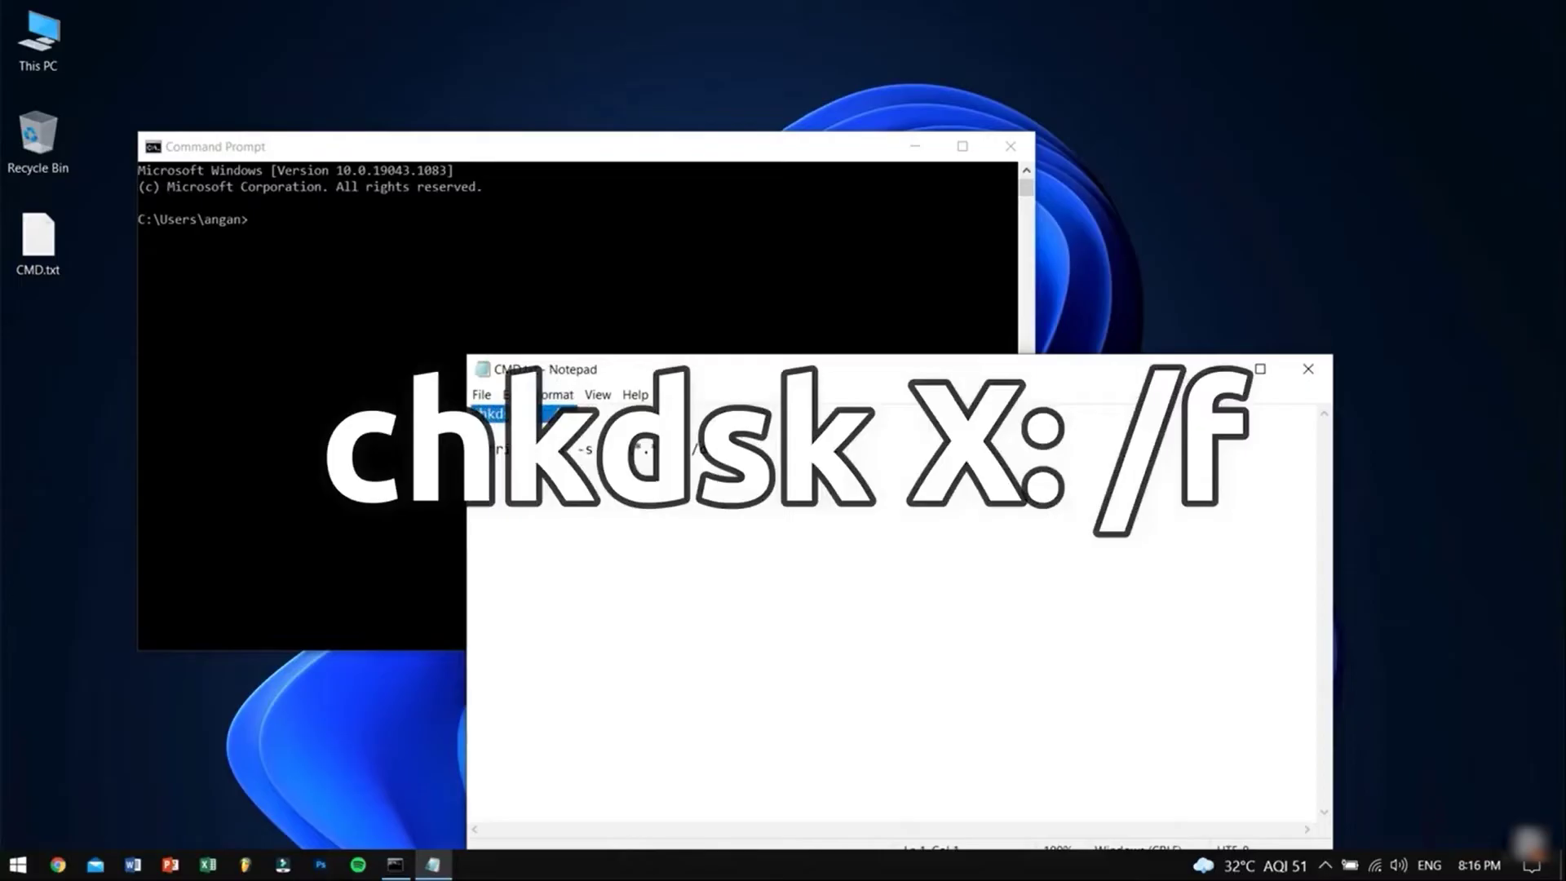
pyautogui.click(342, 228)
pyautogui.rightClick(341, 228)
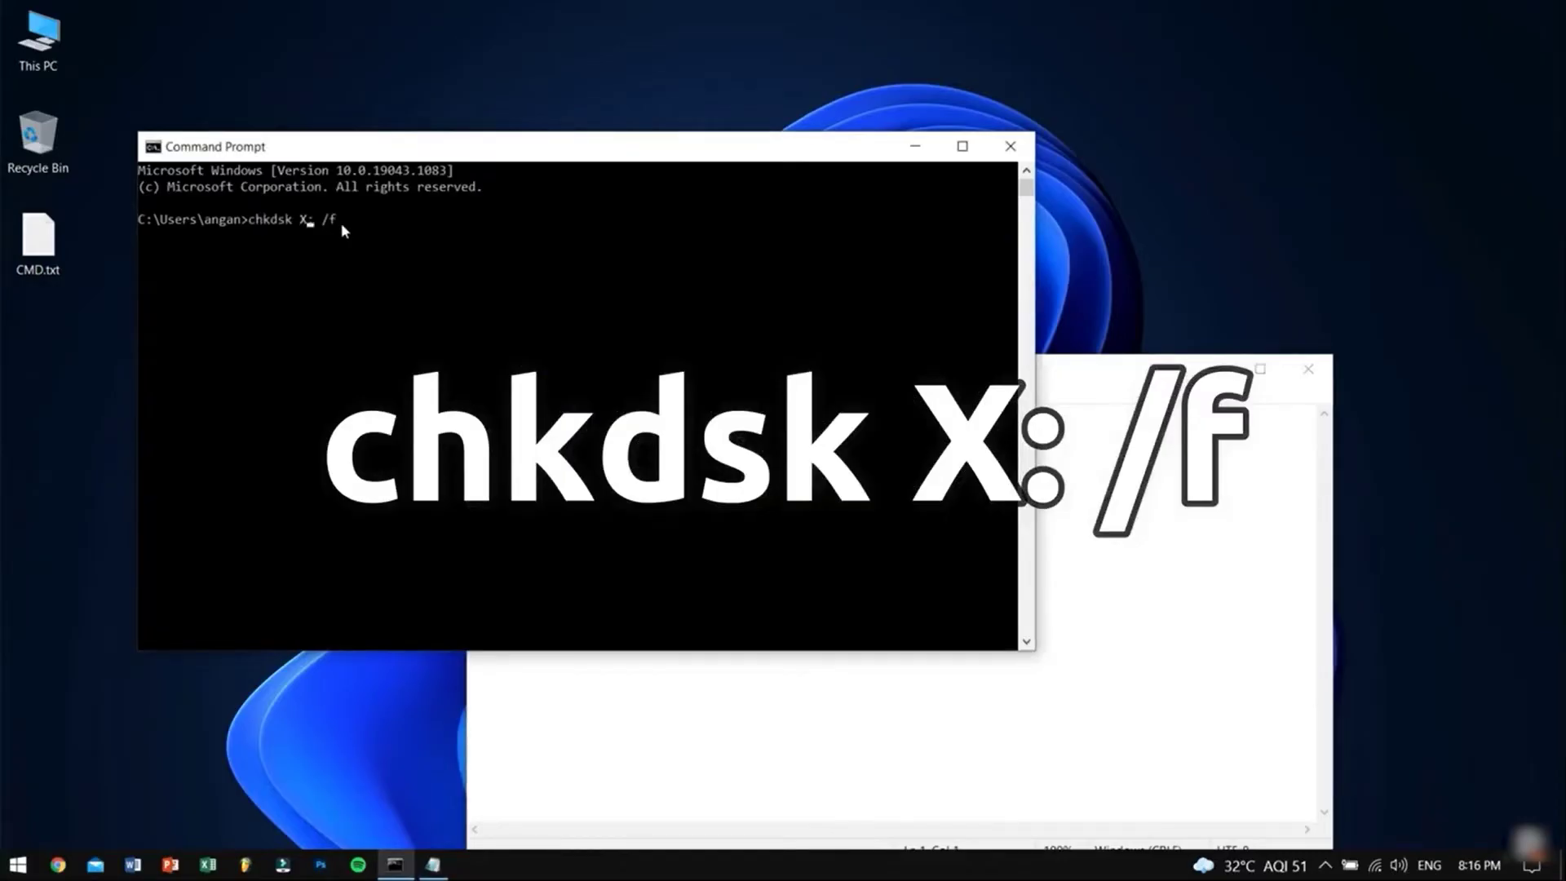
pyautogui.press('Left')
pyautogui.press('Left')
pyautogui.press('Left')
pyautogui.press('Left')
pyautogui.press('BackSpace')
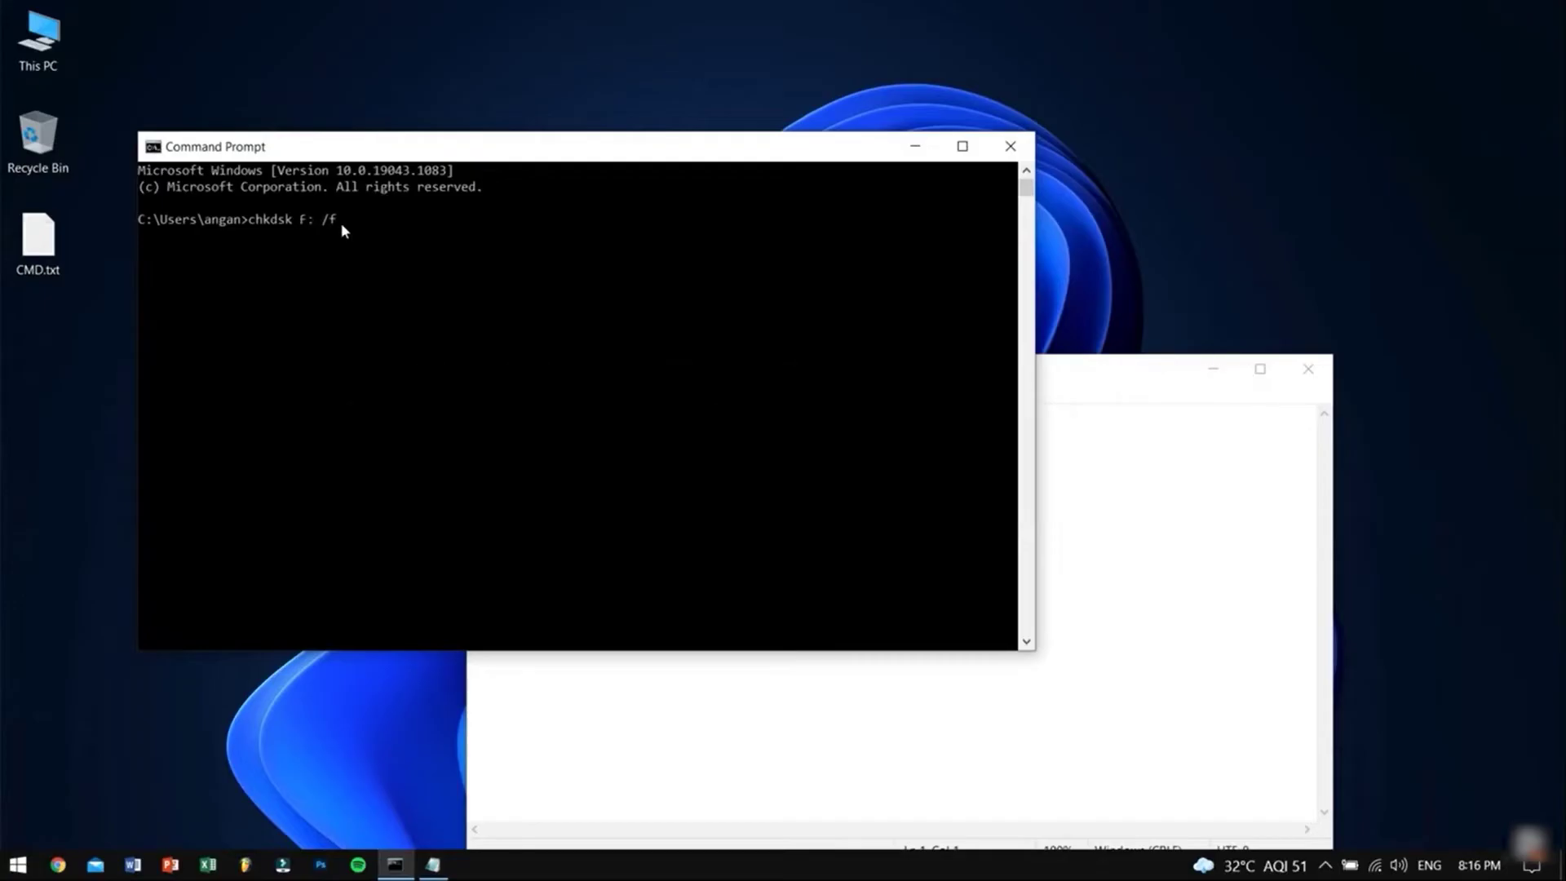
pyautogui.press('Return')
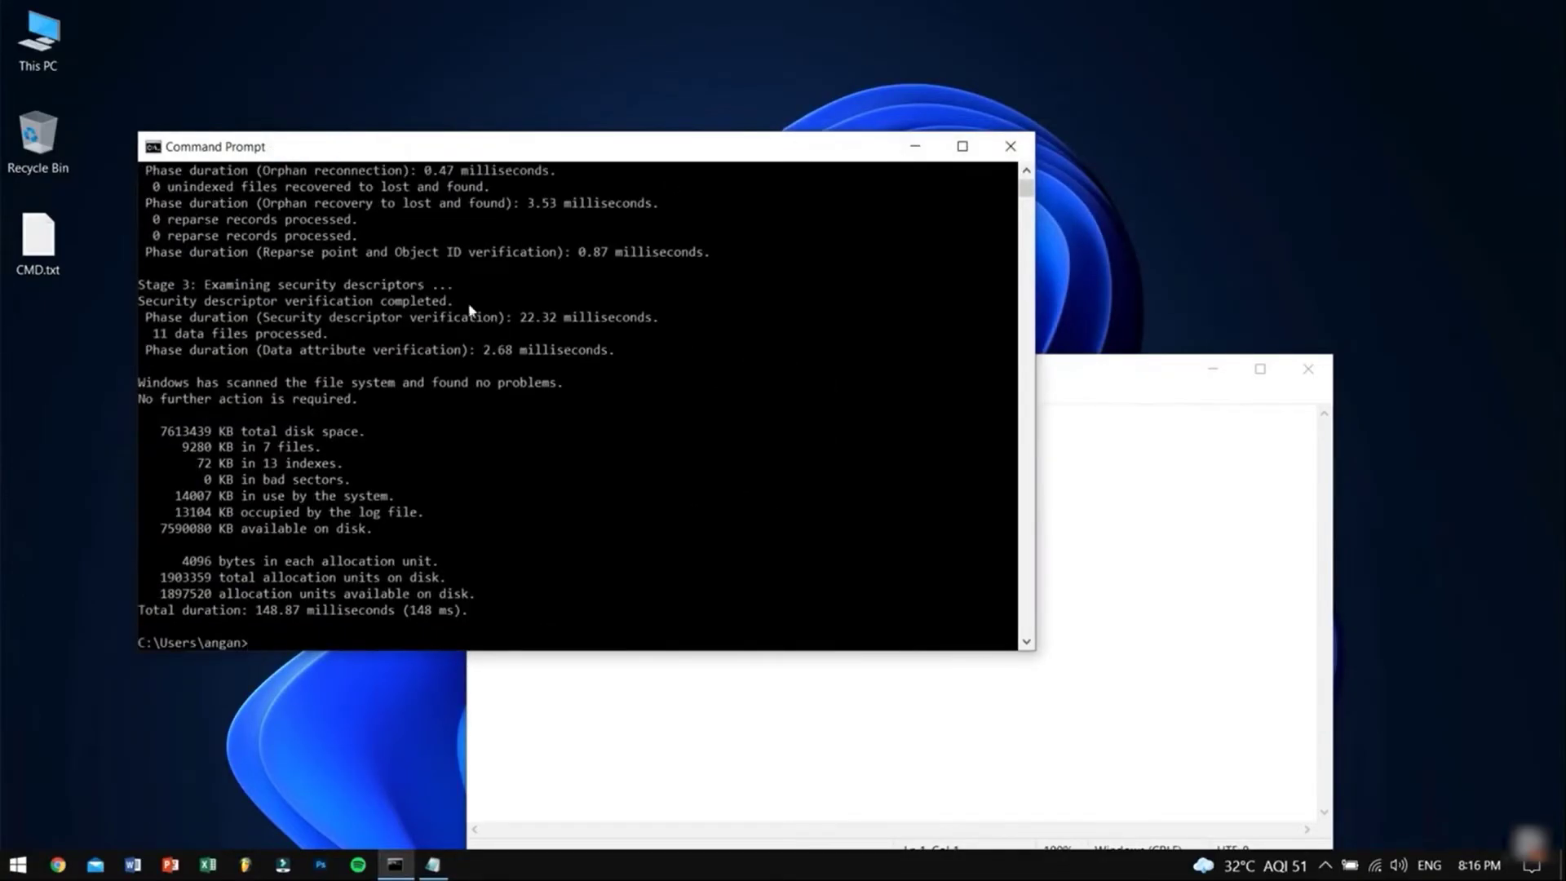
# Copy the attrib -h -r -s line from the notes, change G: to F:, and run it
pyautogui.click(651, 718)
pyautogui.moveTo(735, 439); pyautogui.dragTo(471, 449)
pyautogui.press('cmd+c')
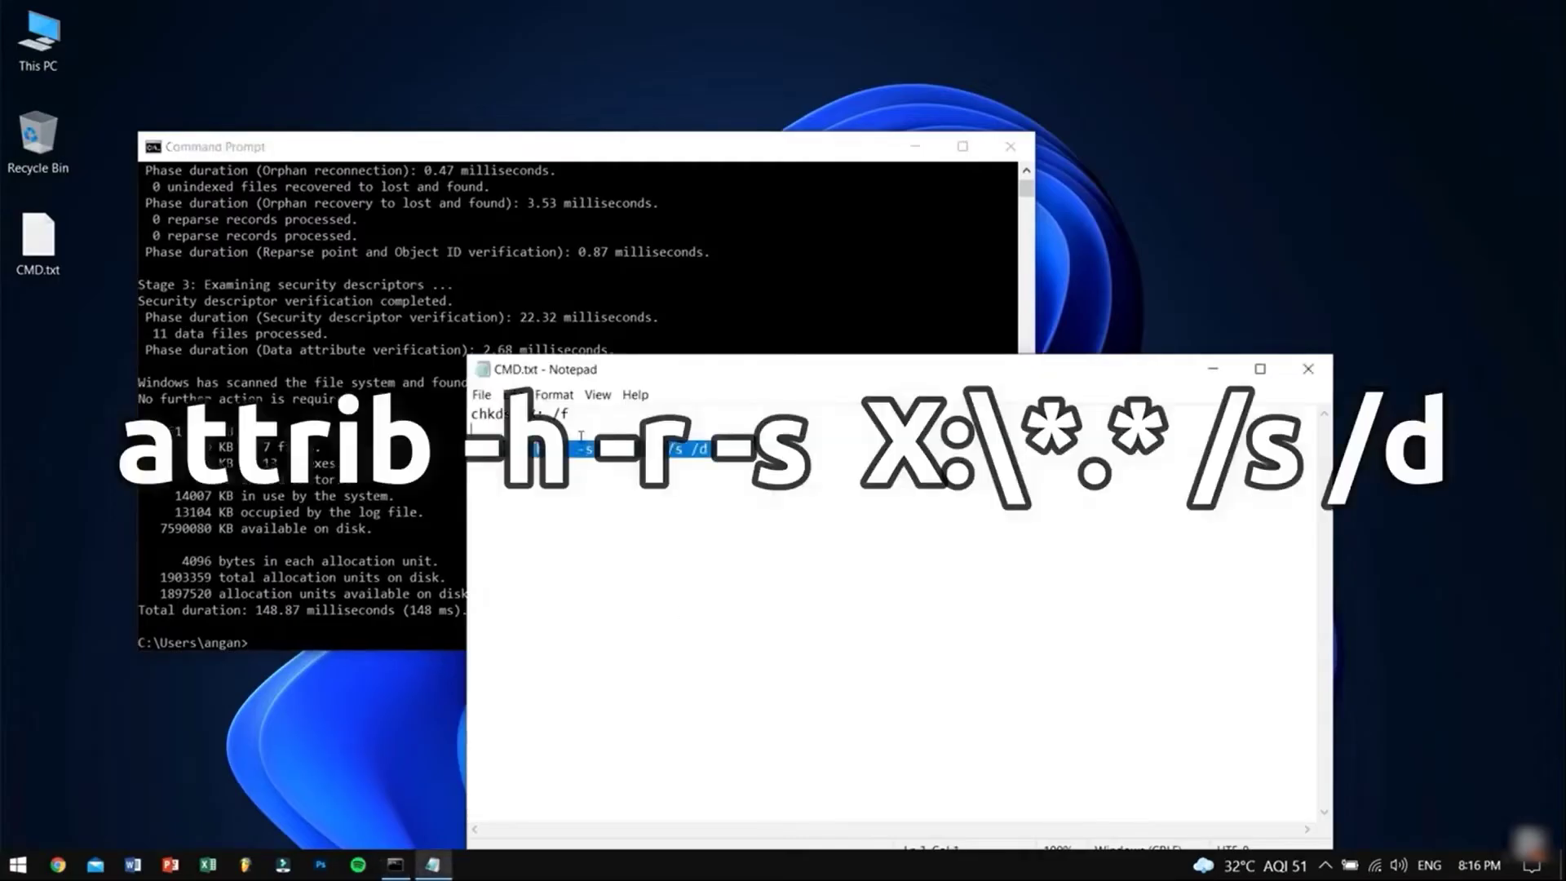
pyautogui.click(534, 569)
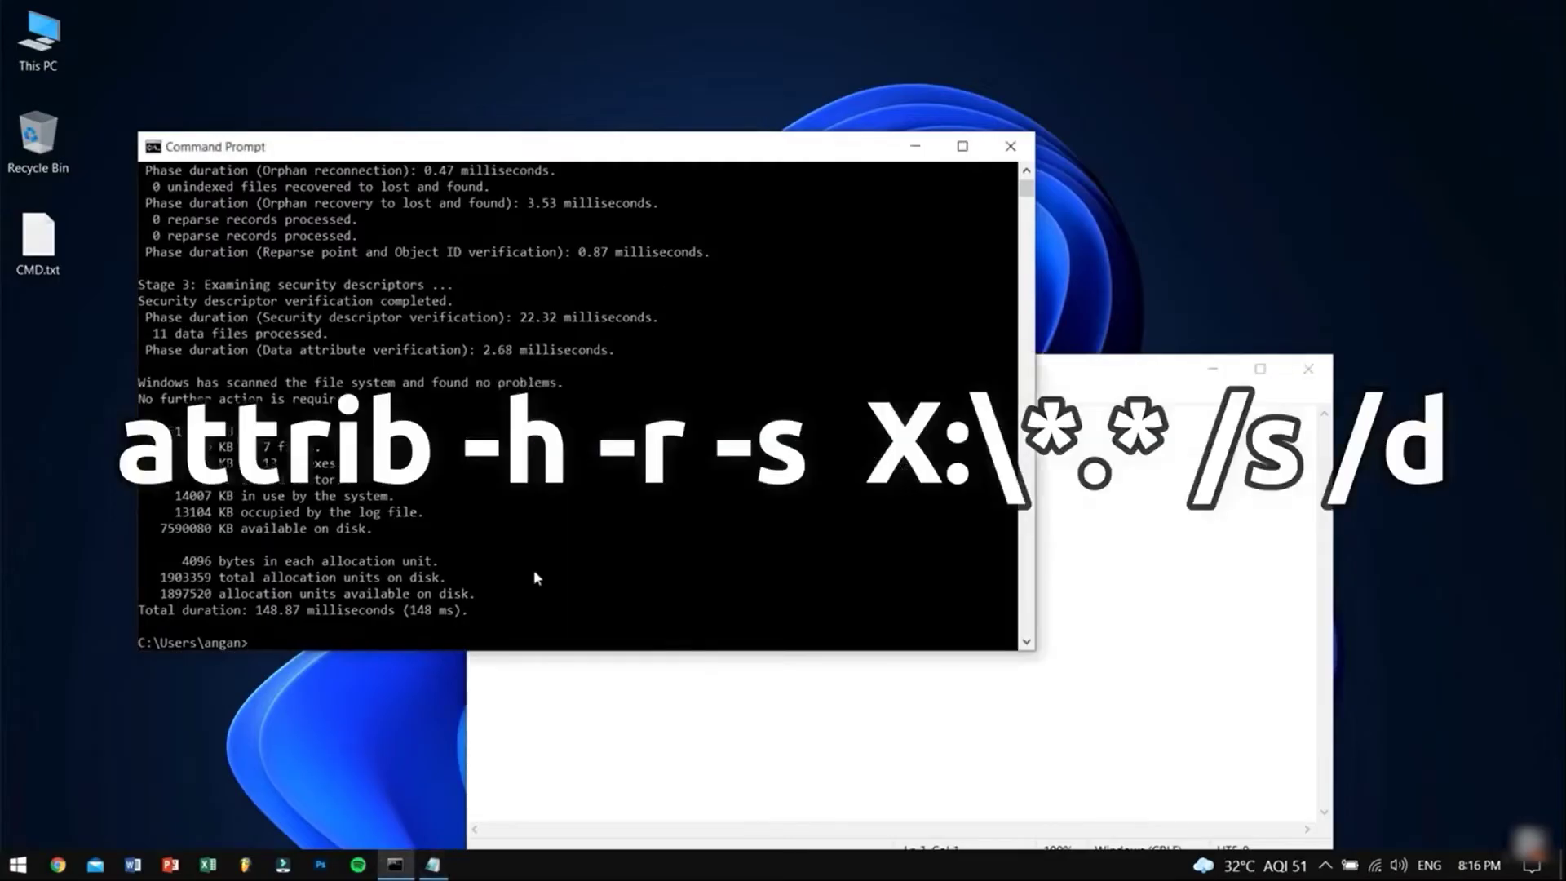
pyautogui.press('Return')
pyautogui.rightClick(534, 570)
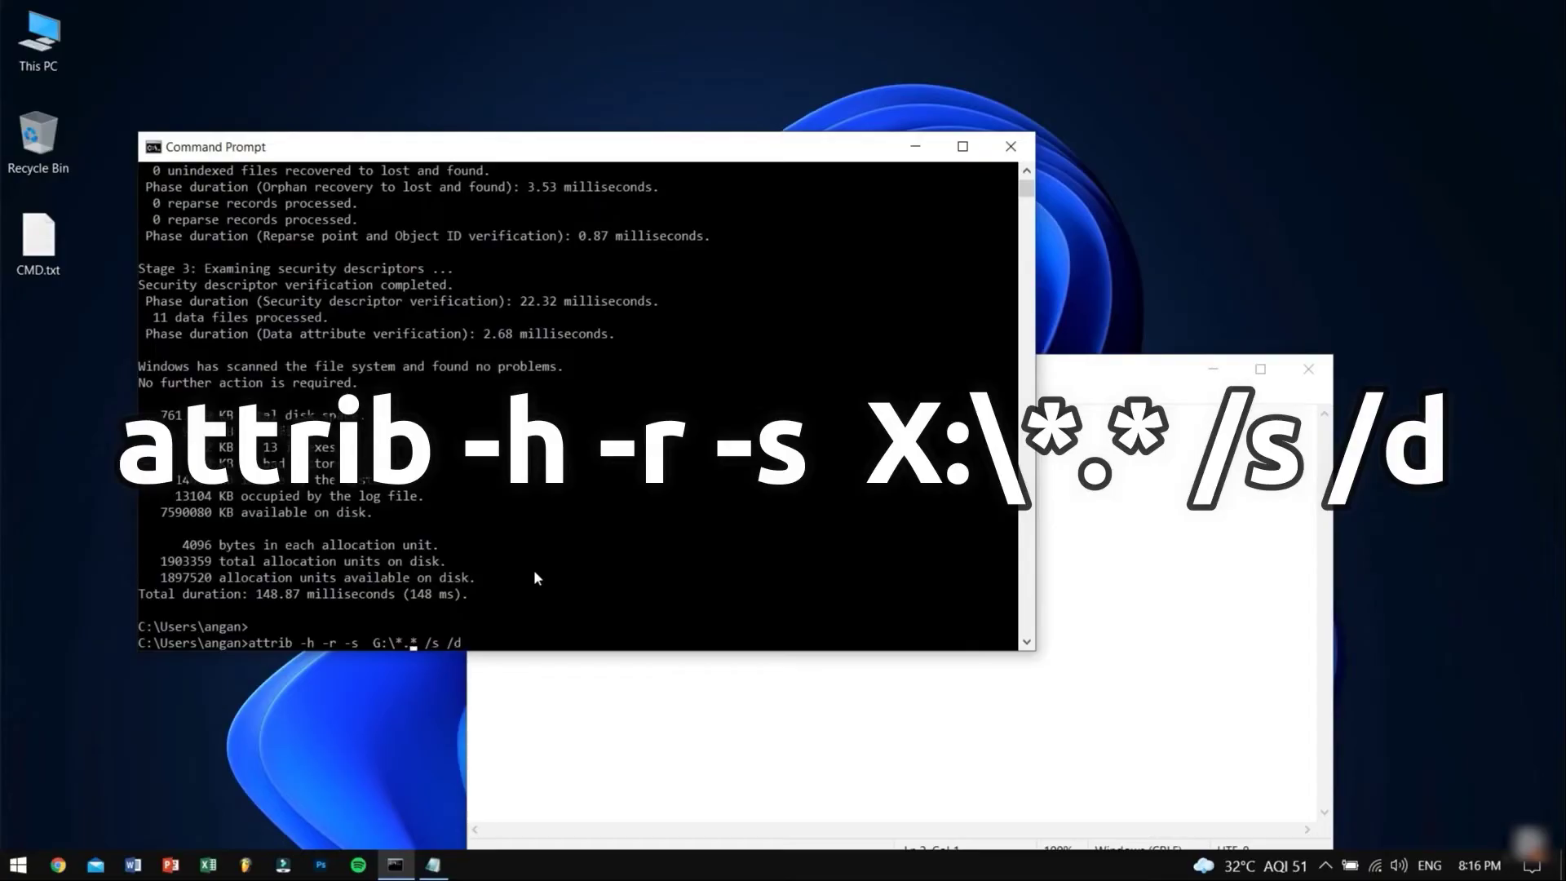
pyautogui.press('BackSpace')
pyautogui.write('F')
pyautogui.press('Return')
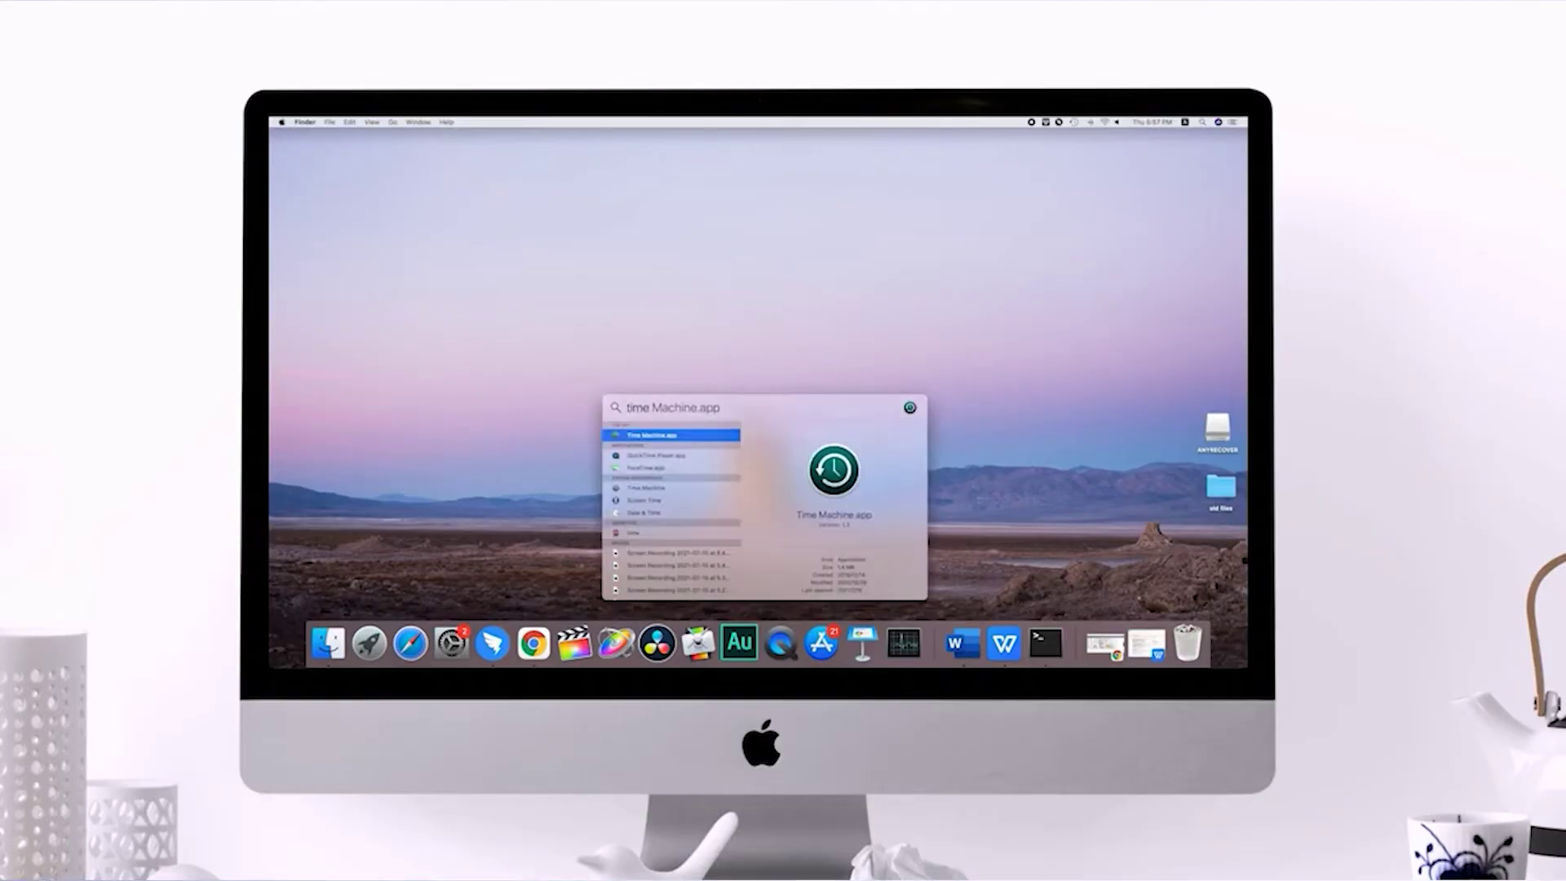
# Launch Time Machine from Spotlight to browse the Mac's backups
pyautogui.press('Return')
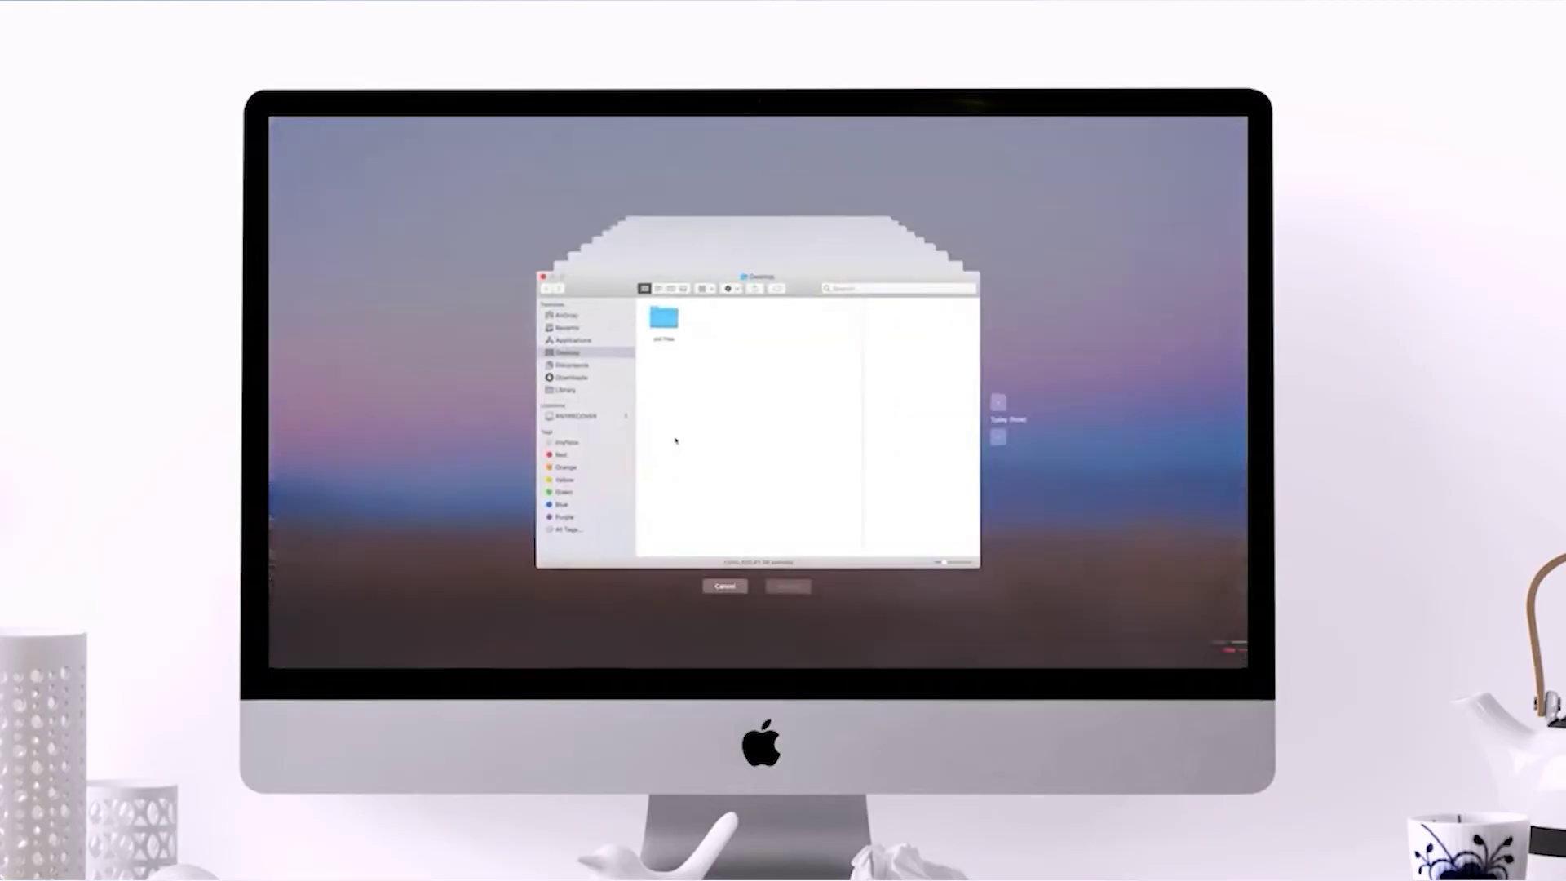